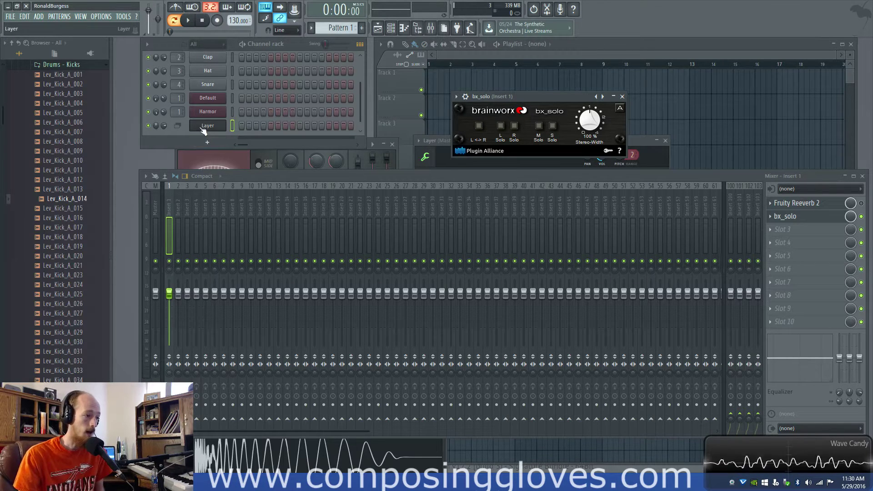
# Step: Look through the Default, Harmor and Layer channel instruments, then bring bx_solo back up from the mixer
pyautogui.click(217, 103)
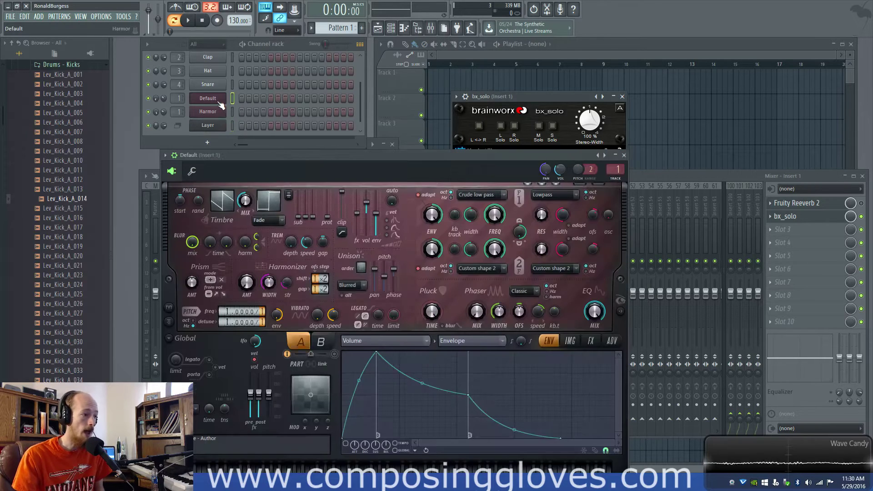
pyautogui.click(216, 112)
pyautogui.click(217, 113)
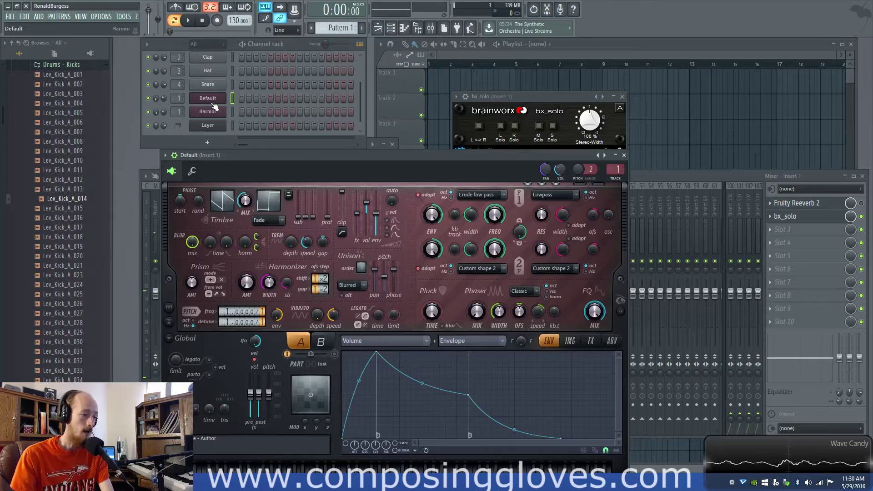
pyautogui.click(214, 112)
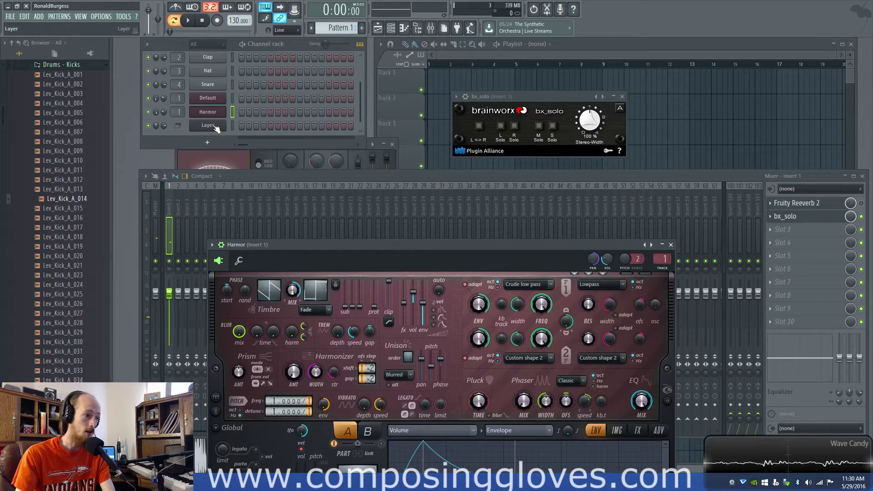
pyautogui.click(215, 126)
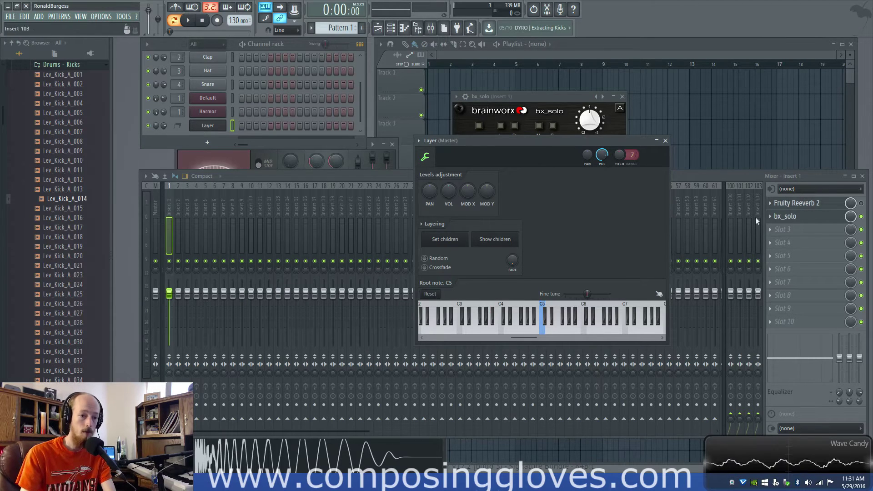
pyautogui.click(796, 217)
pyautogui.click(796, 217)
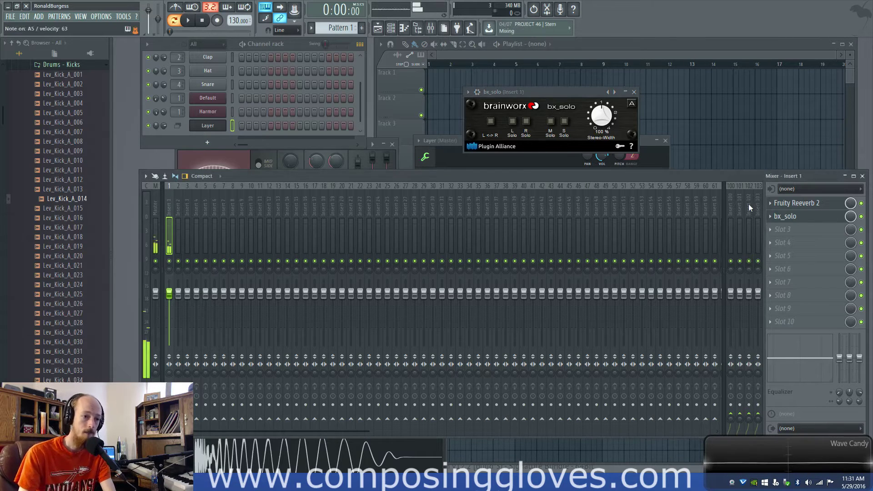
# Step: Disable Fruity Reeverb 2 and sweep bx_solo's Stereo-Width through 50%, 100% and 300%, ending at Mono
pyautogui.click(861, 203)
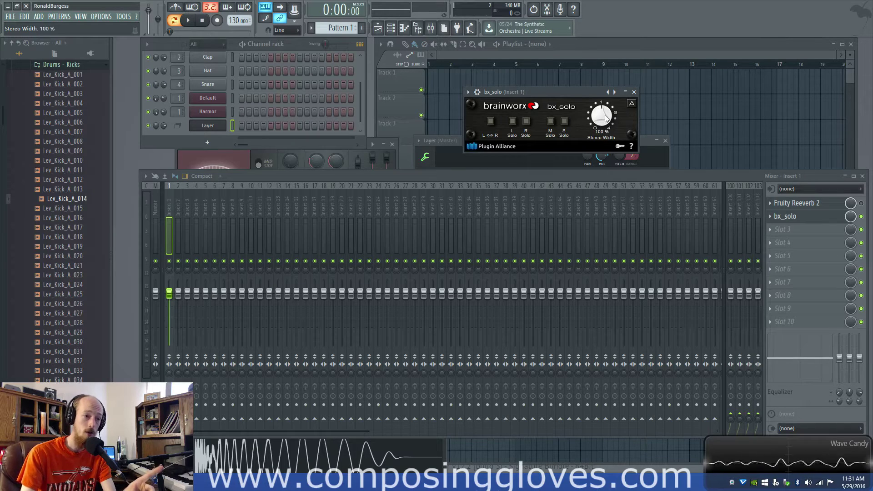
pyautogui.scroll(-5, 606, 120)
pyautogui.scroll(-5, 605, 120)
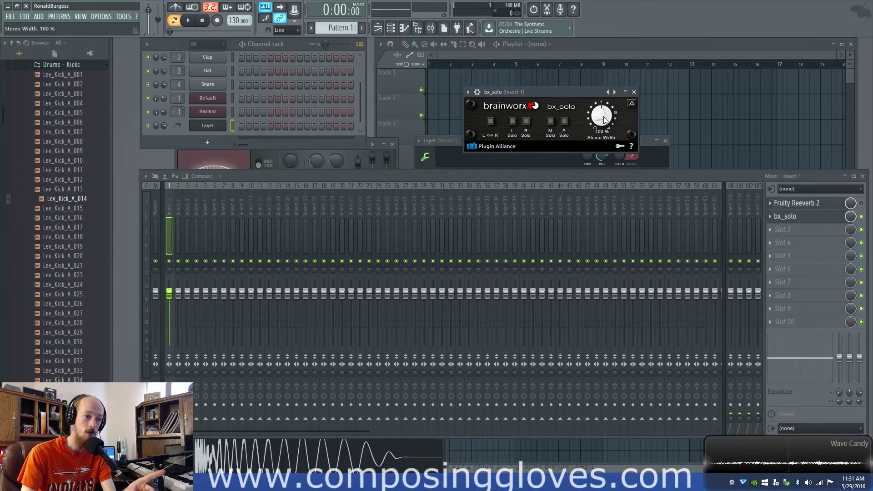
pyautogui.scroll(5, 605, 120)
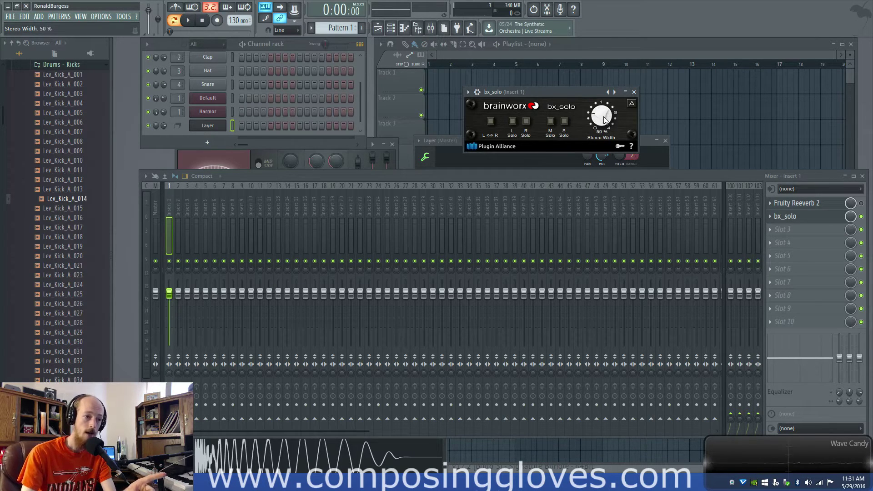
pyautogui.scroll(5, 605, 119)
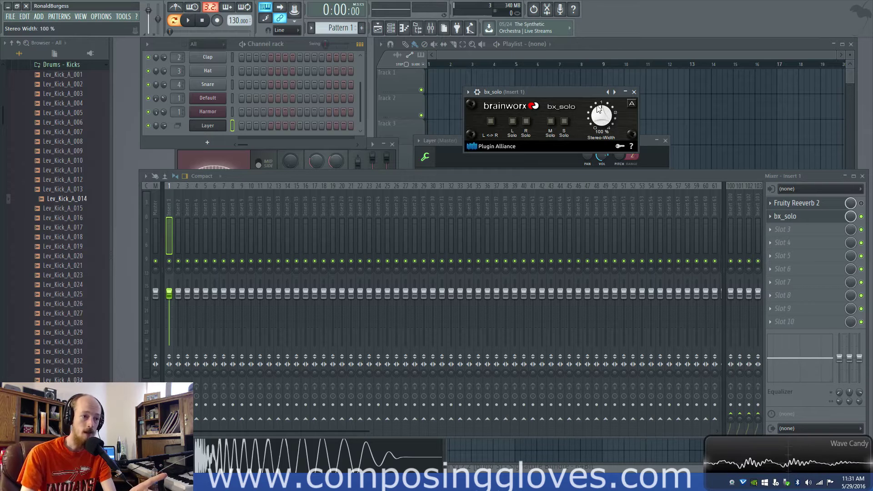
pyautogui.scroll(-10, 603, 123)
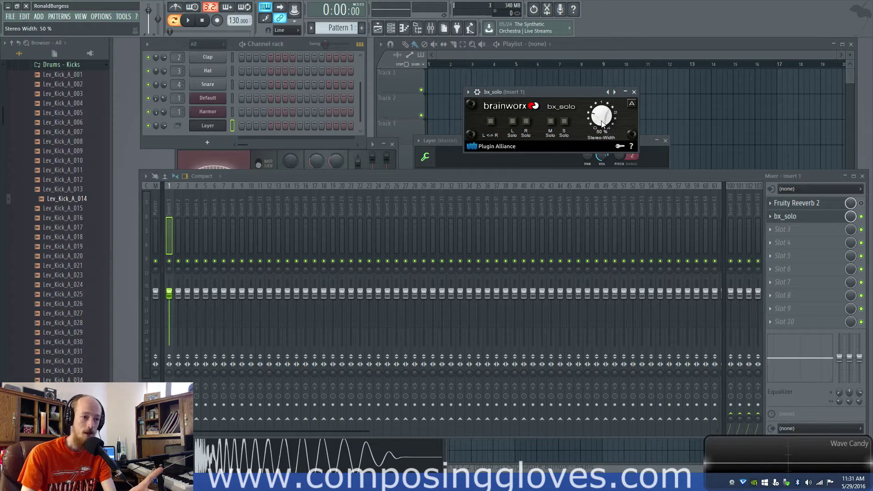
pyautogui.scroll(5, 603, 124)
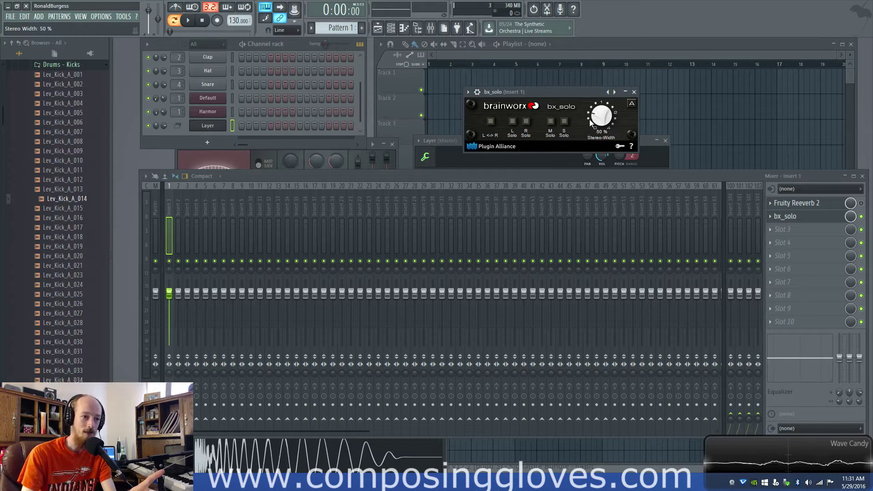
pyautogui.scroll(10, 602, 122)
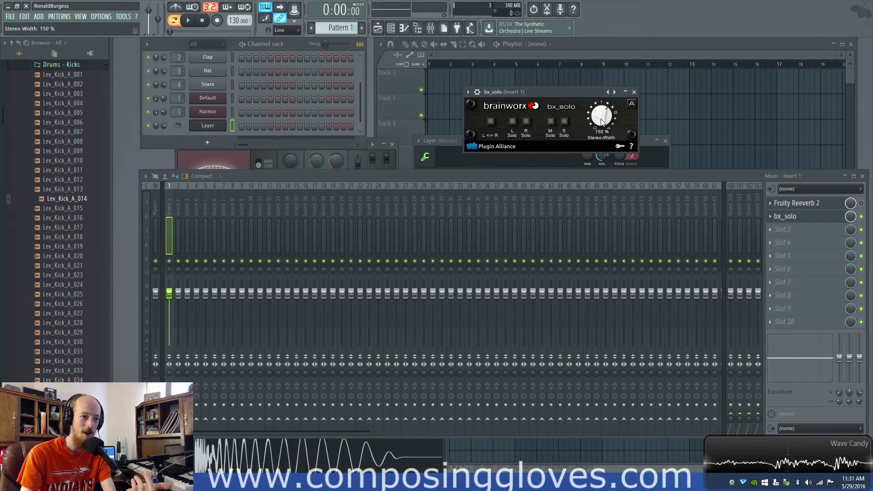
pyautogui.scroll(-8, 602, 122)
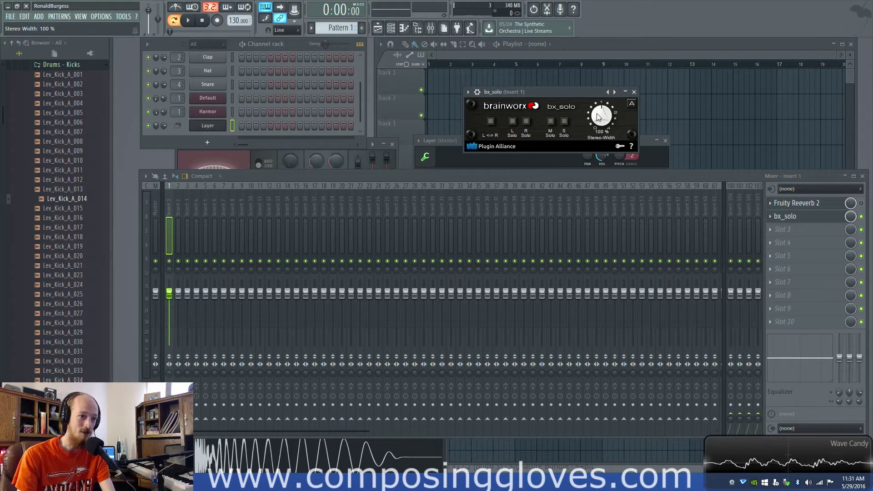
pyautogui.scroll(-4, 597, 119)
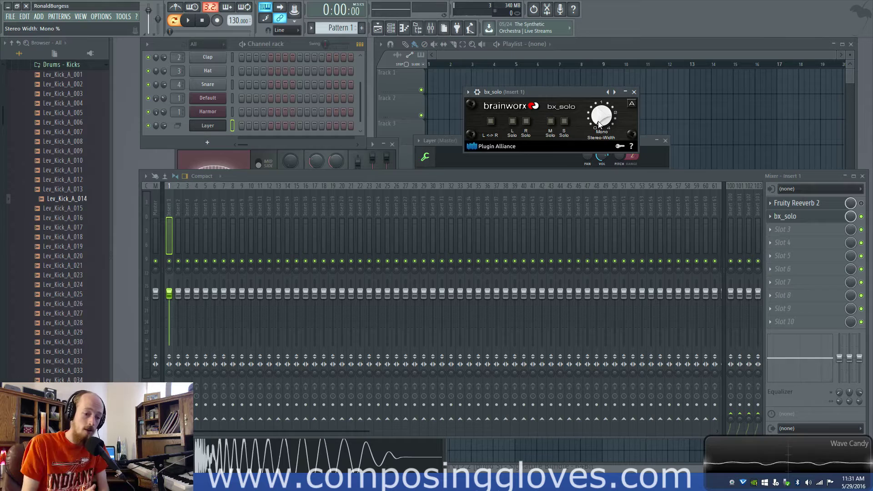
# Step: Play C and E notes in mono, at 50% width, and at 100% width in bx_solo
pyautogui.press('c')
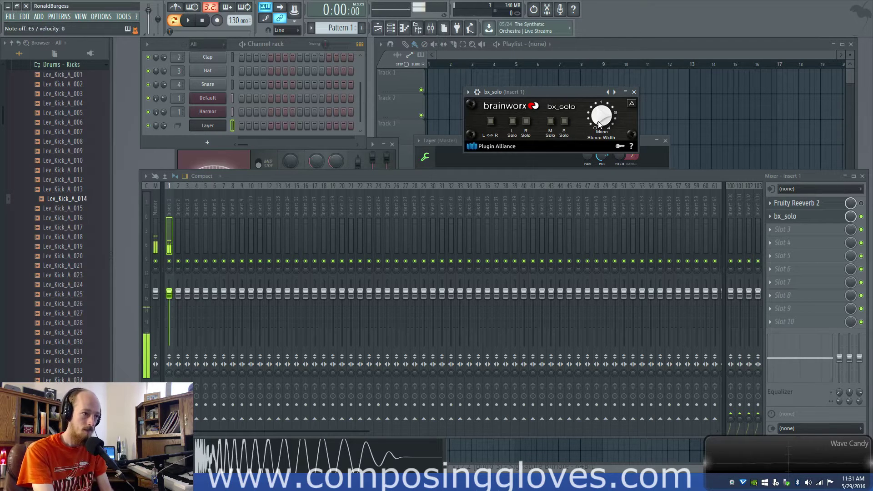
pyautogui.press('e')
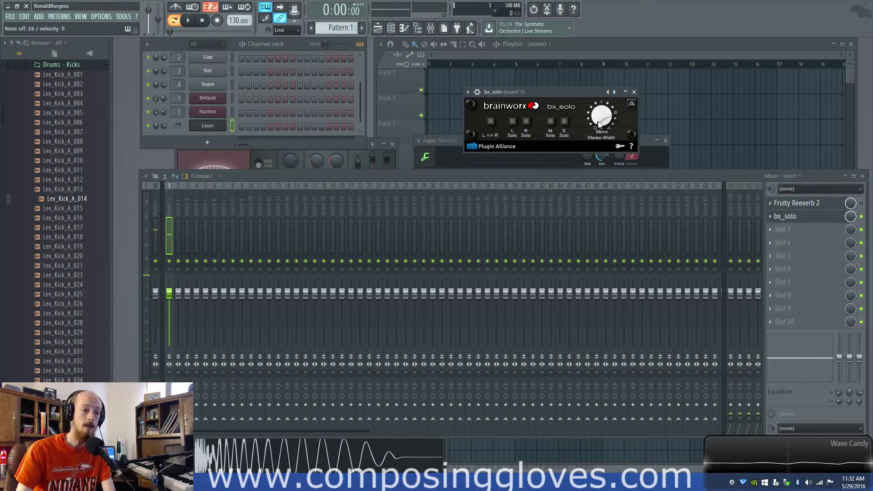
pyautogui.moveTo(599, 123); pyautogui.dragTo(594, 114)
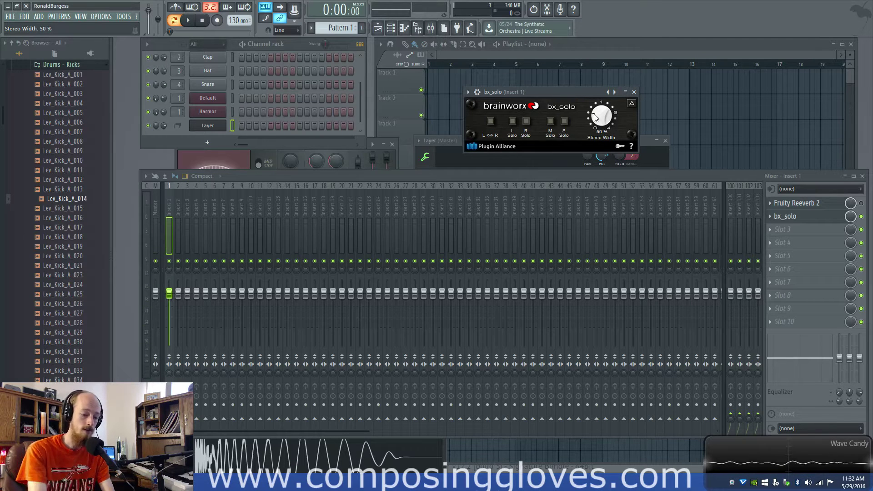
pyautogui.press('e')
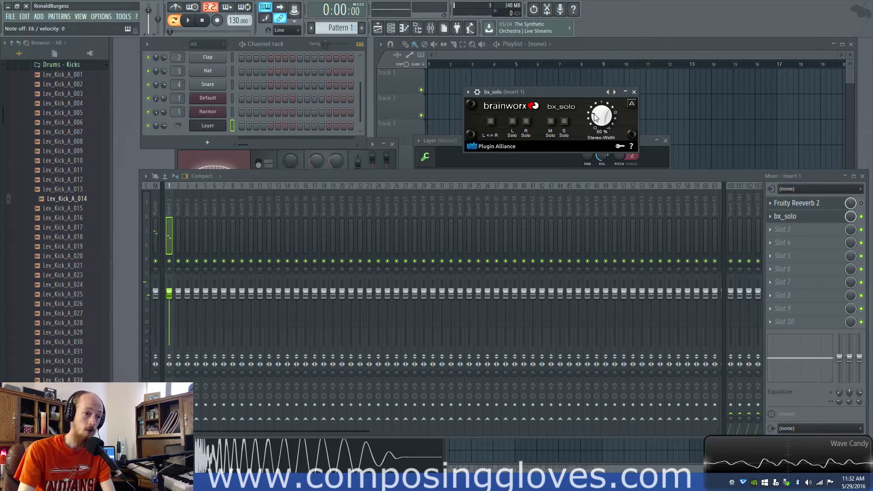
pyautogui.scroll(5, 594, 115)
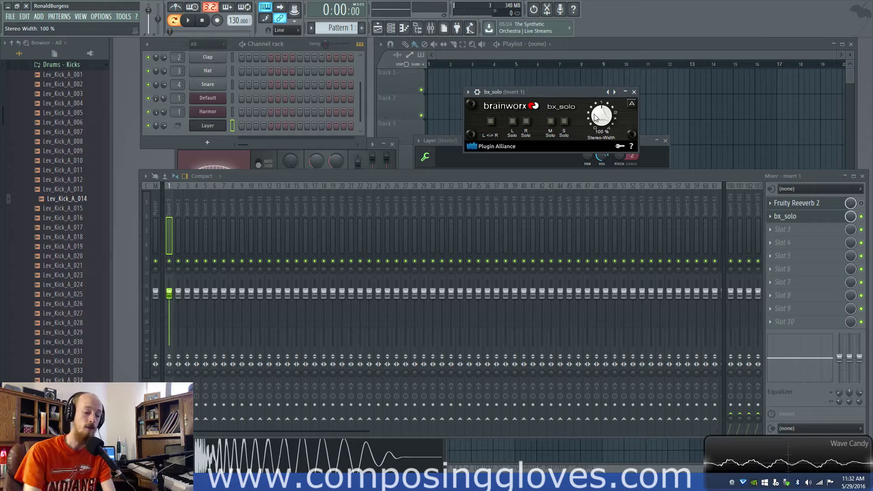
pyautogui.press('e')
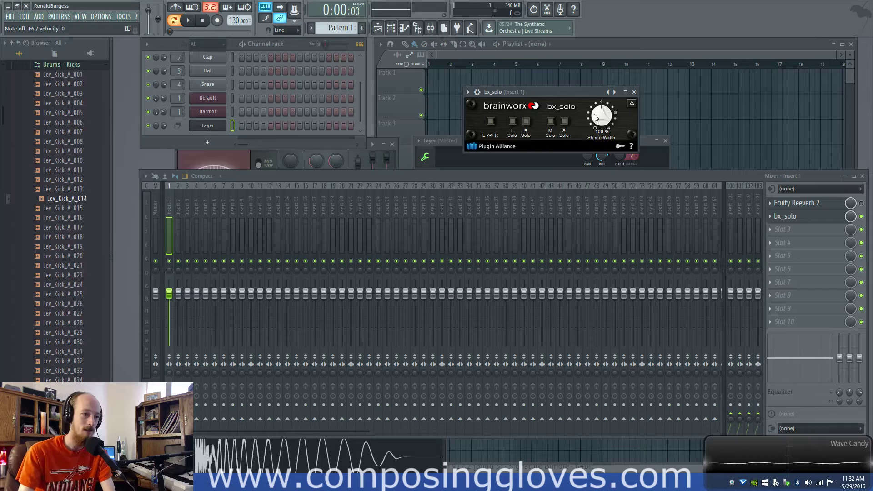
# Step: Alternate bx_solo's L Solo and R Solo to hear each channel alone
pyautogui.click(512, 122)
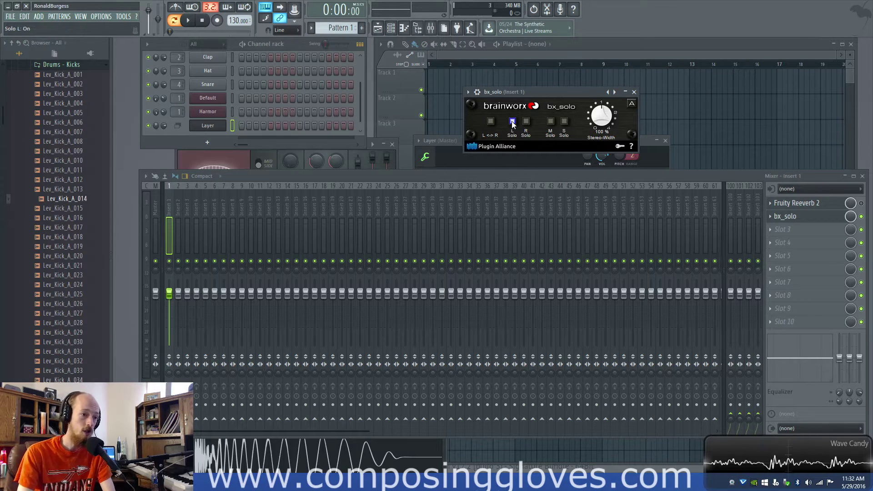
pyautogui.click(526, 122)
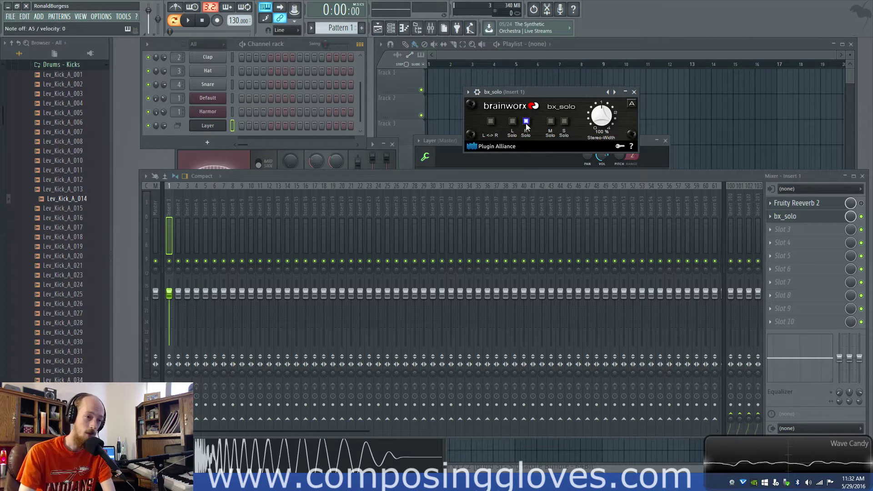
pyautogui.click(512, 122)
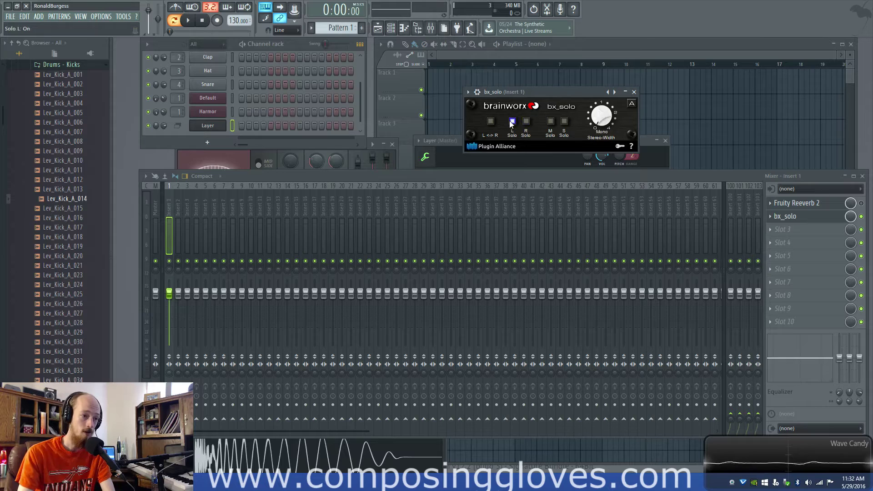
pyautogui.click(526, 121)
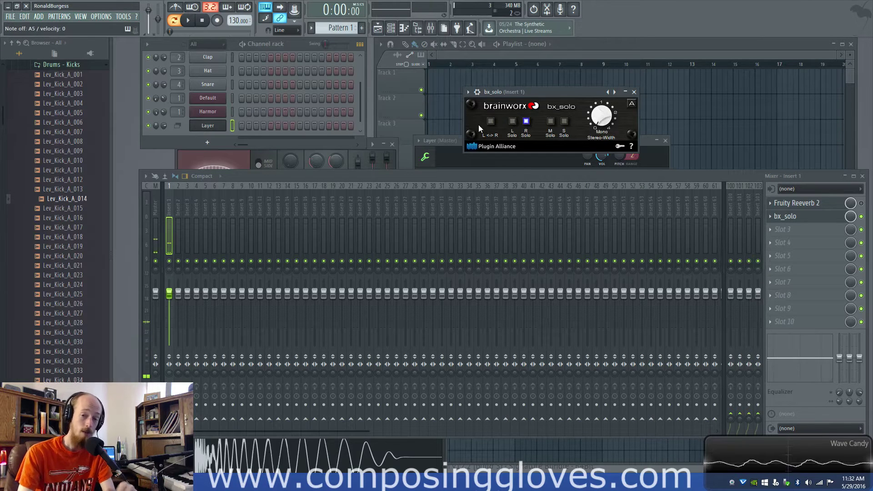
# Step: Set Stereo-Width to 100% and then 200%, soloing left and then right
pyautogui.click(601, 122)
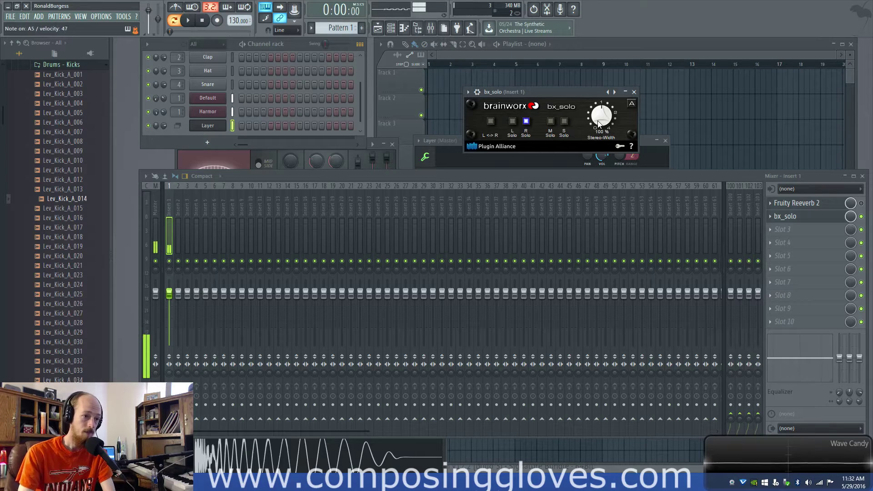
pyautogui.click(513, 121)
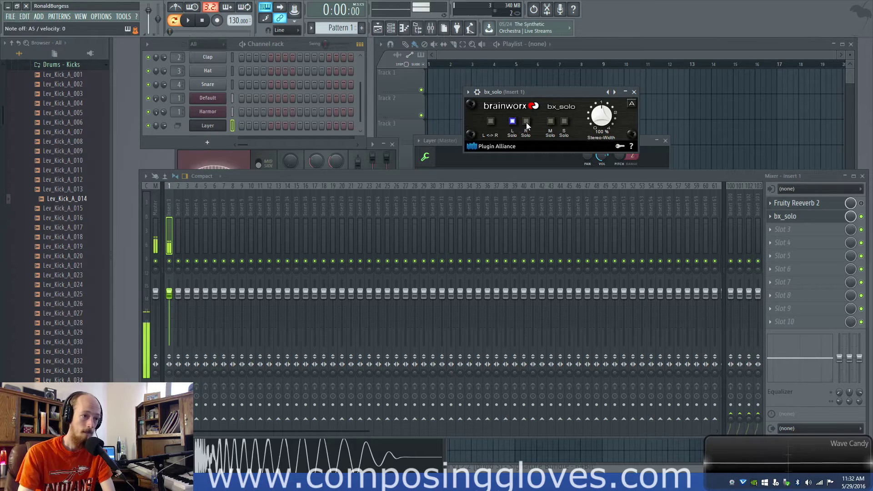
pyautogui.moveTo(601, 119); pyautogui.dragTo(603, 122)
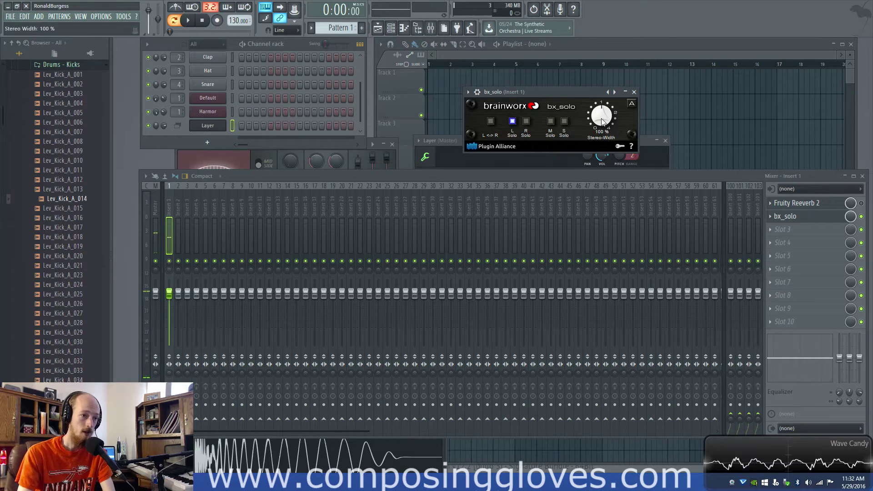
pyautogui.click(526, 121)
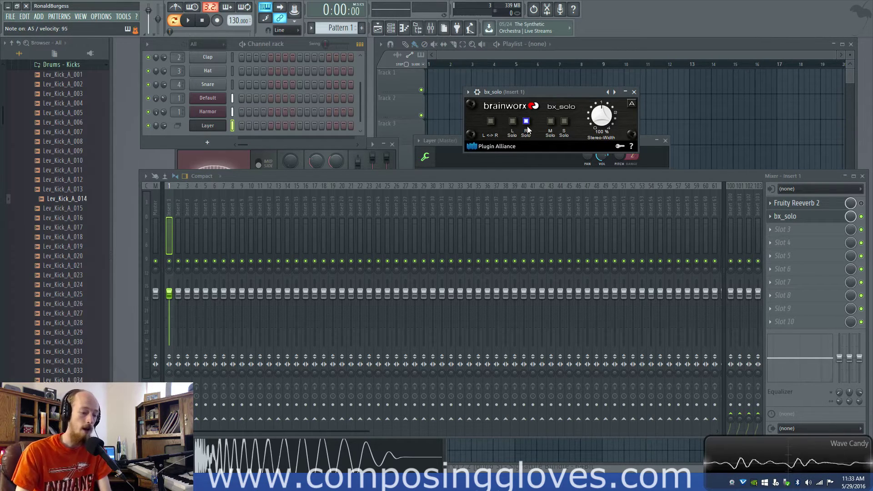
# Step: Compare L Solo and R Solo with L<->R swap on, then turn off the swap and left solo
pyautogui.click(513, 121)
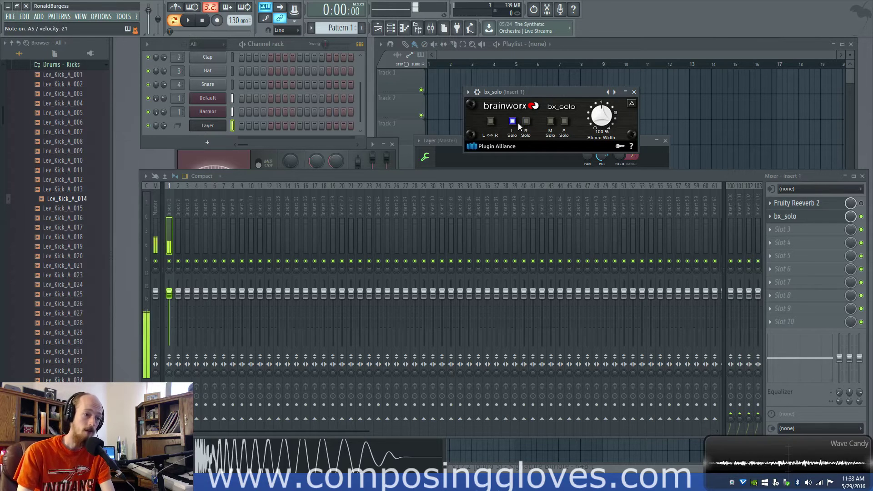
pyautogui.click(491, 122)
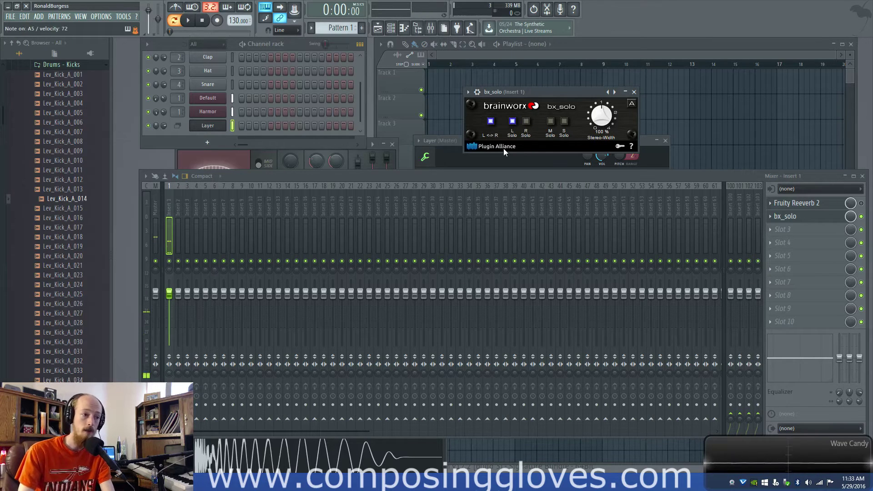
pyautogui.click(526, 121)
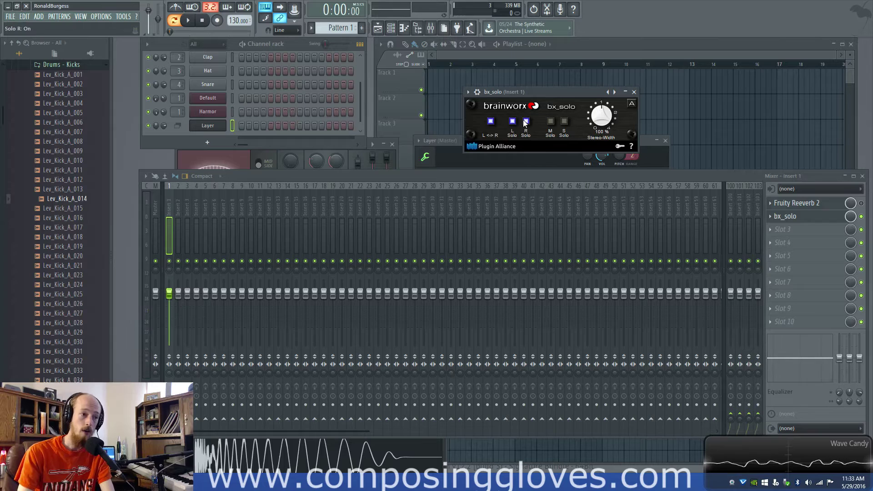
pyautogui.click(490, 122)
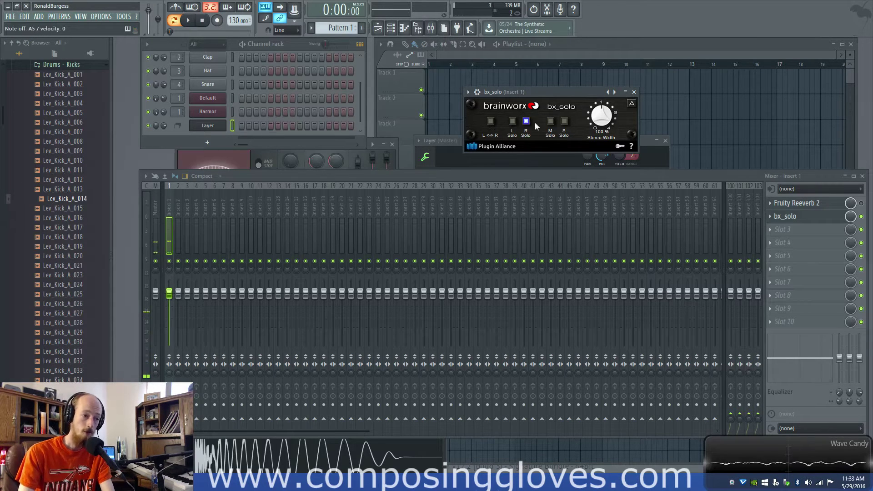
pyautogui.click(513, 121)
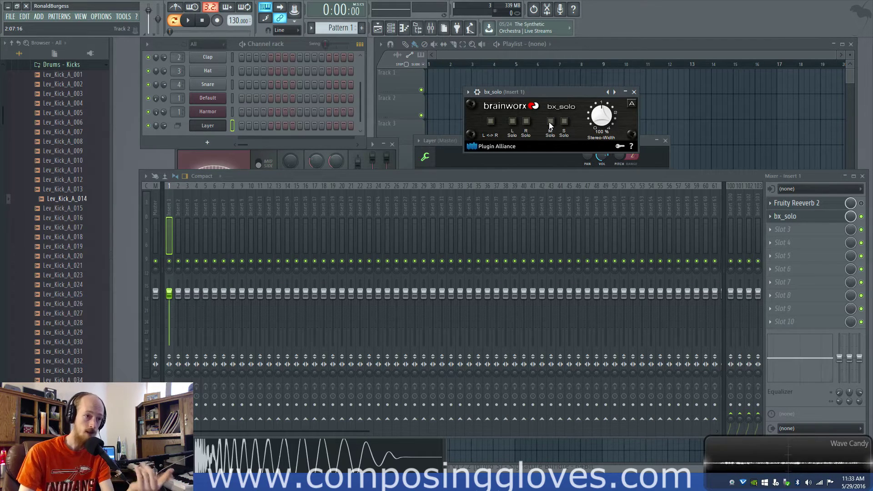
# Step: Alternate M Solo and S Solo, leaving S Solo on, and raise Stereo-Width to 200%
pyautogui.click(564, 122)
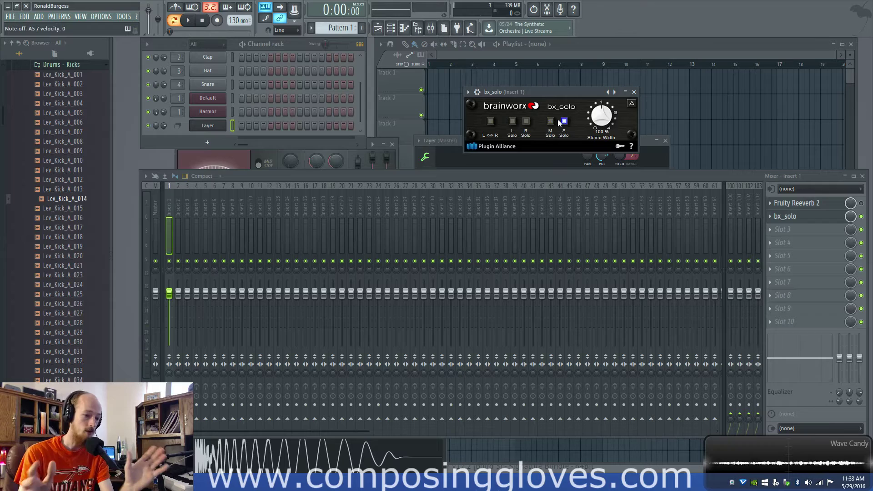
pyautogui.click(551, 121)
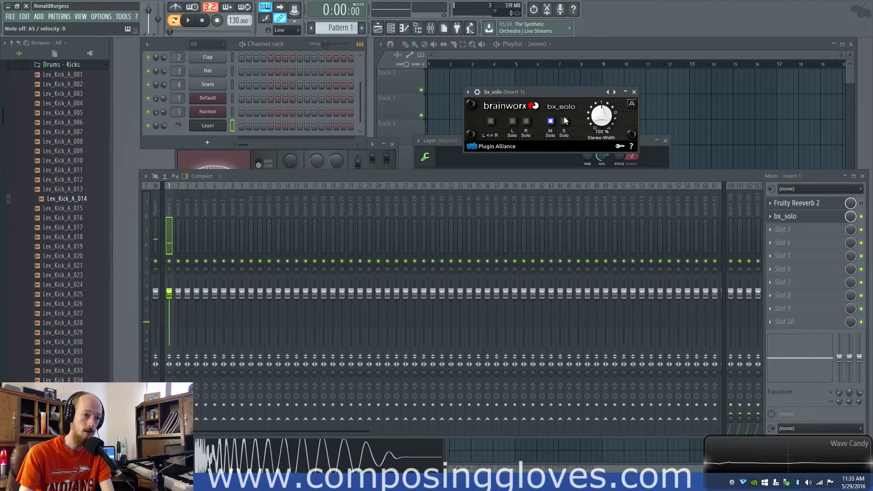
pyautogui.click(564, 121)
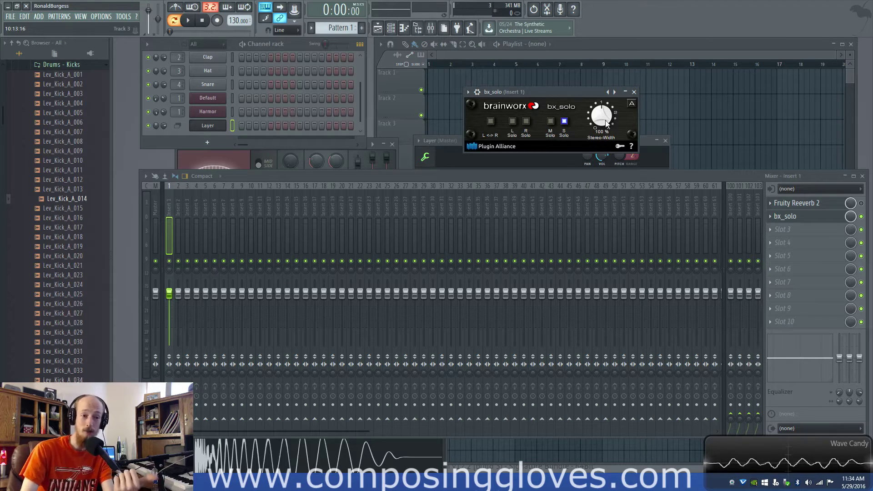
pyautogui.click(551, 121)
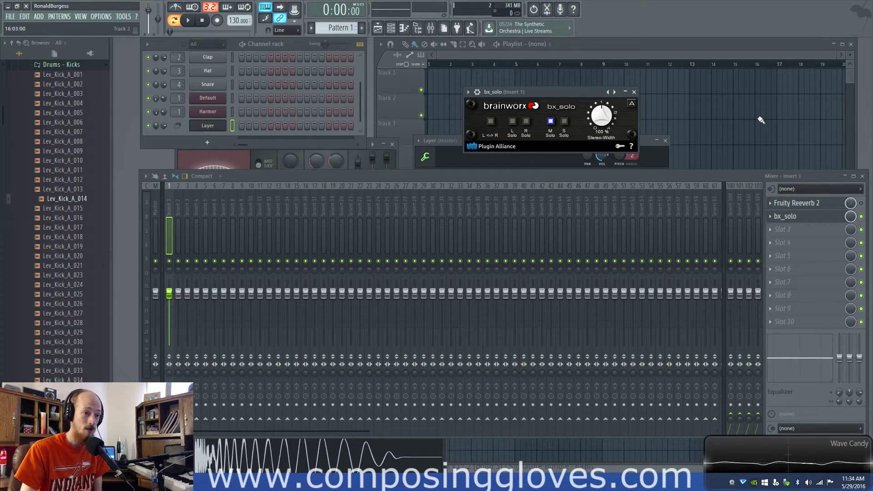
pyautogui.click(564, 122)
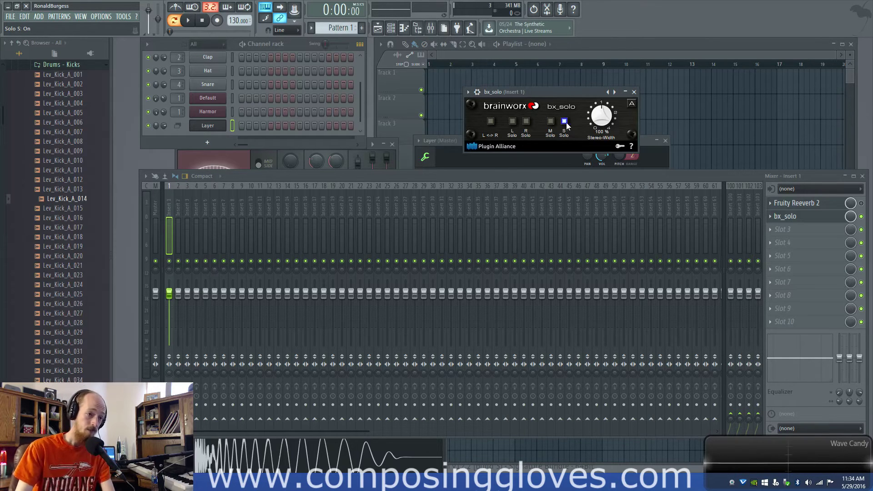
pyautogui.scroll(5, 605, 121)
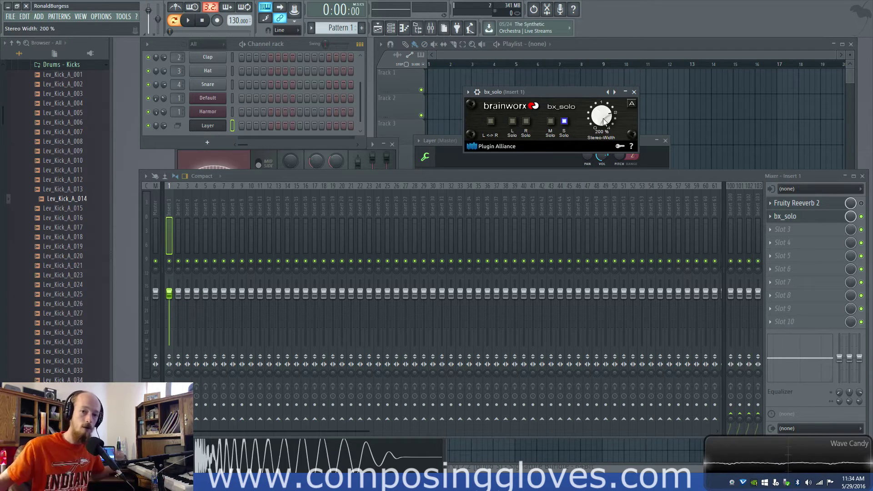
# Step: Raise Stereo-Width to 400% and compare bx_solo's M Solo against S Solo
pyautogui.scroll(2, 602, 119)
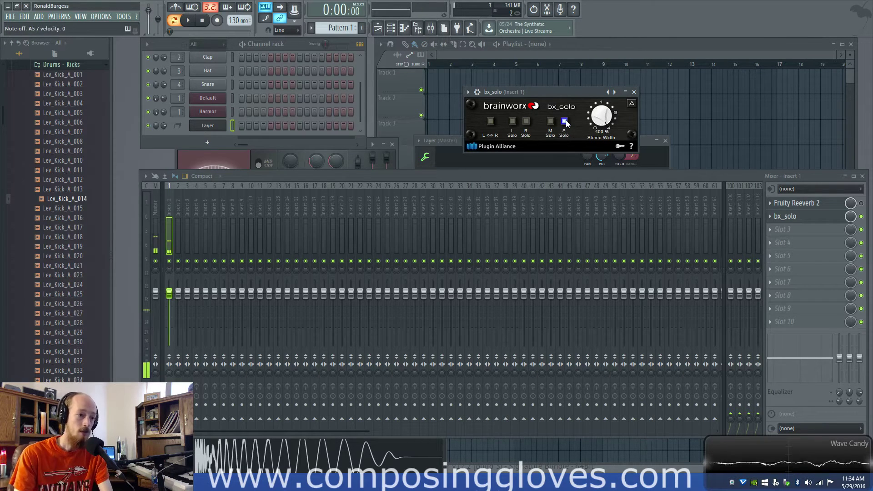
pyautogui.click(551, 122)
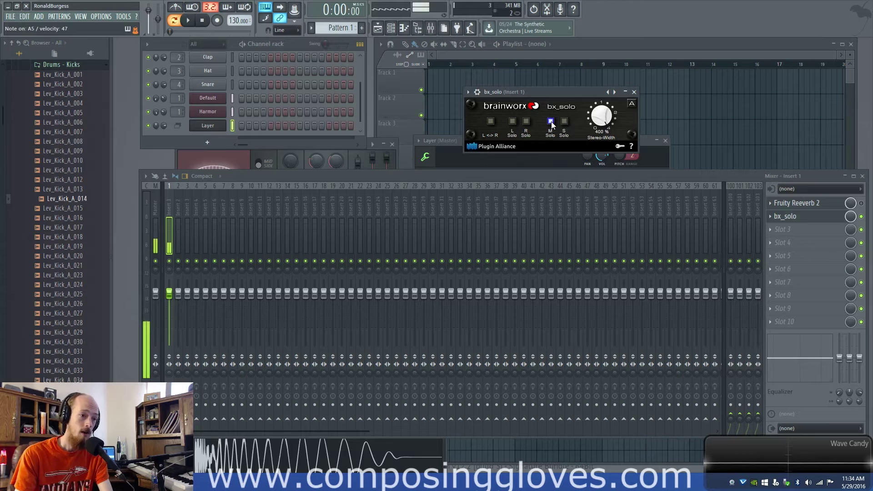
pyautogui.doubleClick(600, 117)
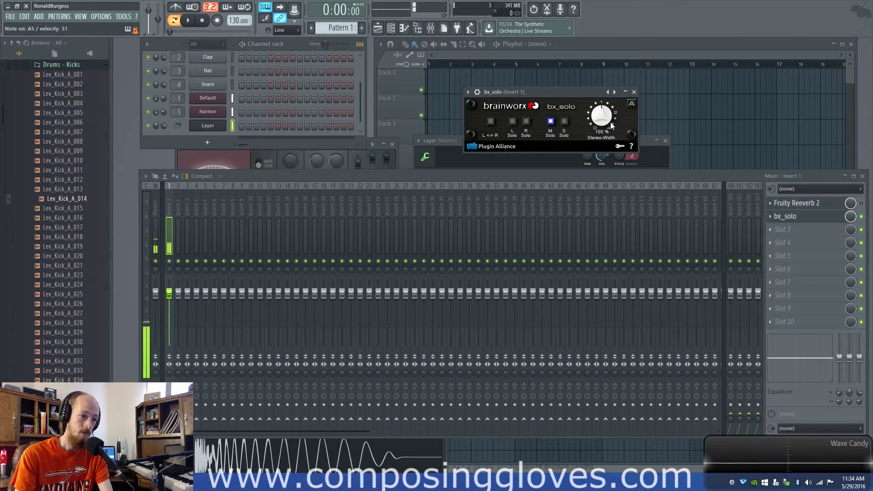
pyautogui.scroll(5, 609, 121)
pyautogui.click(565, 121)
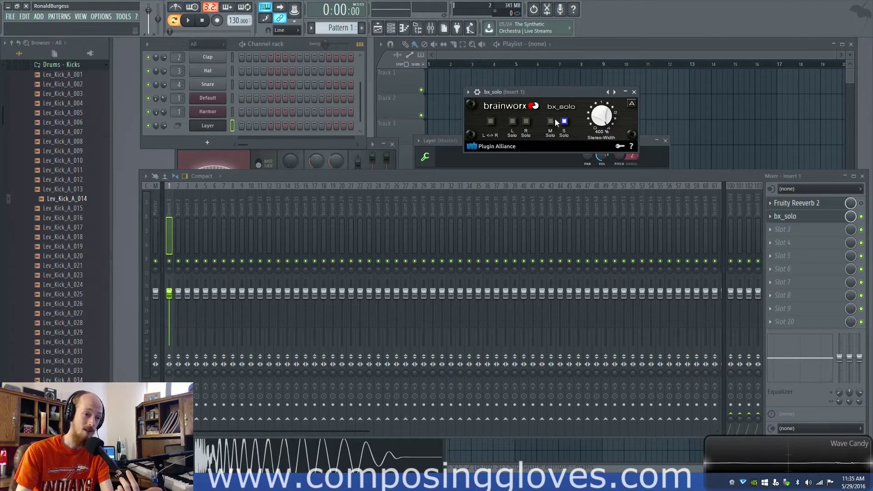
# Step: Turn off S Solo, readjust Stereo-Width, and bypass bx_solo on Insert 1
pyautogui.click(564, 121)
pyautogui.moveTo(601, 114); pyautogui.dragTo(603, 122)
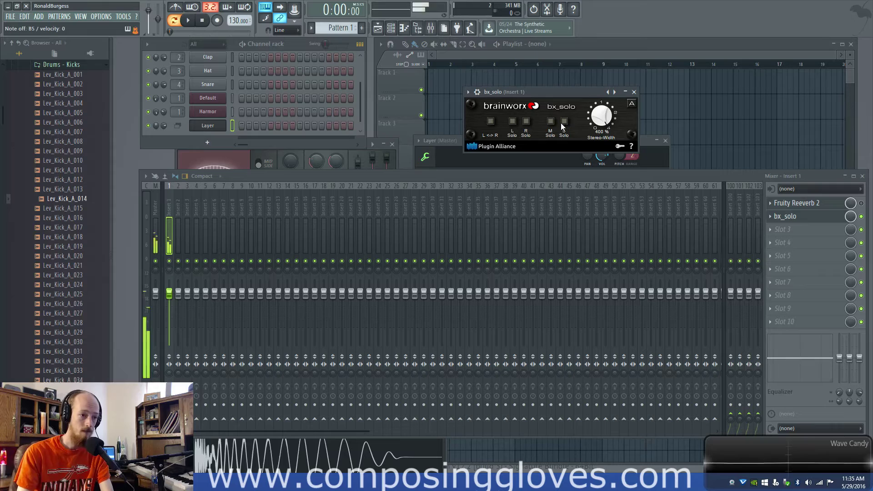
pyautogui.scroll(10, 602, 121)
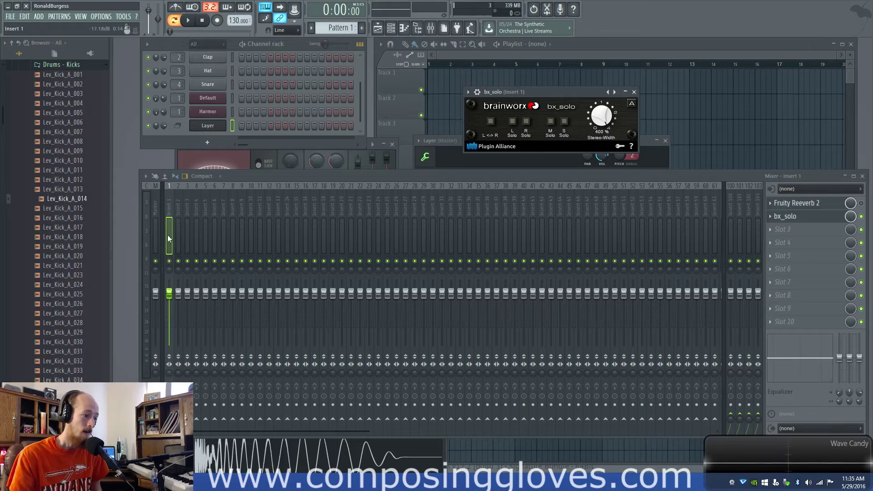
pyautogui.click(861, 216)
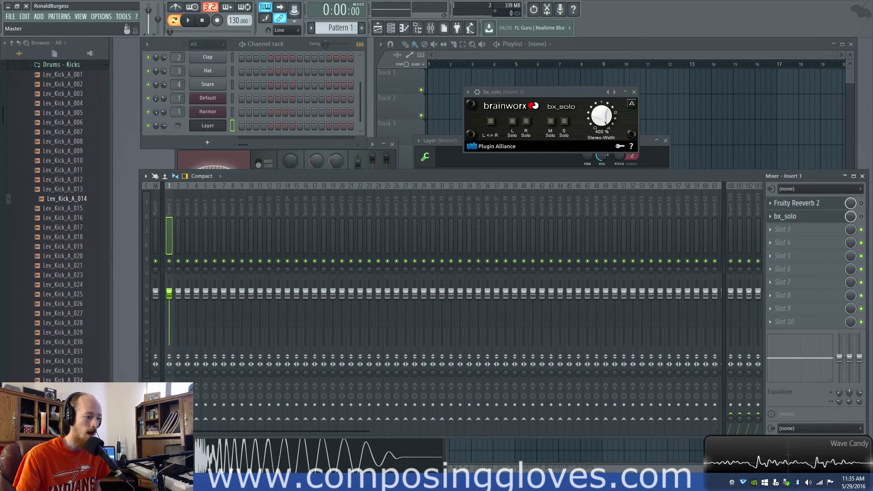
# Step: Load bx_solo into Insert 2's first slot
pyautogui.click(179, 203)
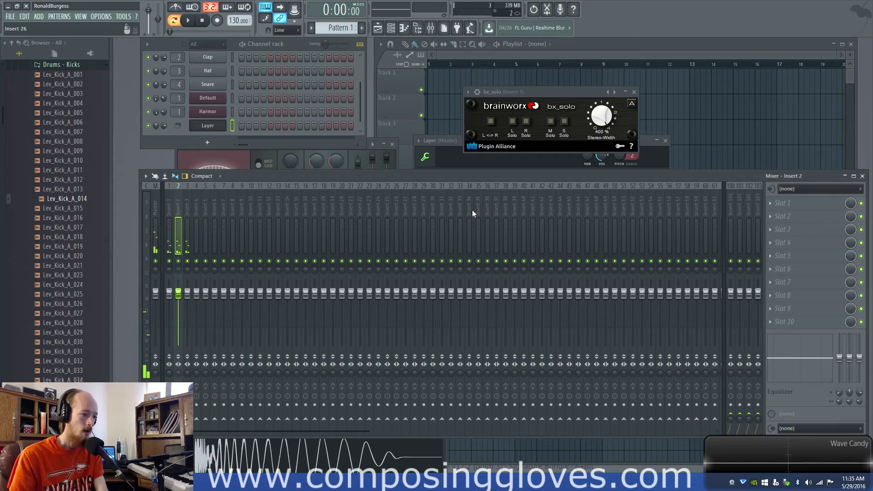
pyautogui.click(768, 204)
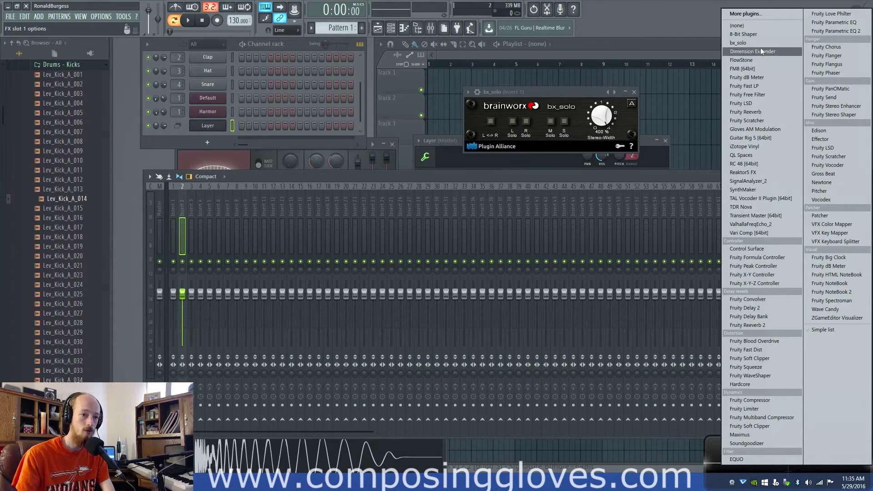
pyautogui.click(739, 43)
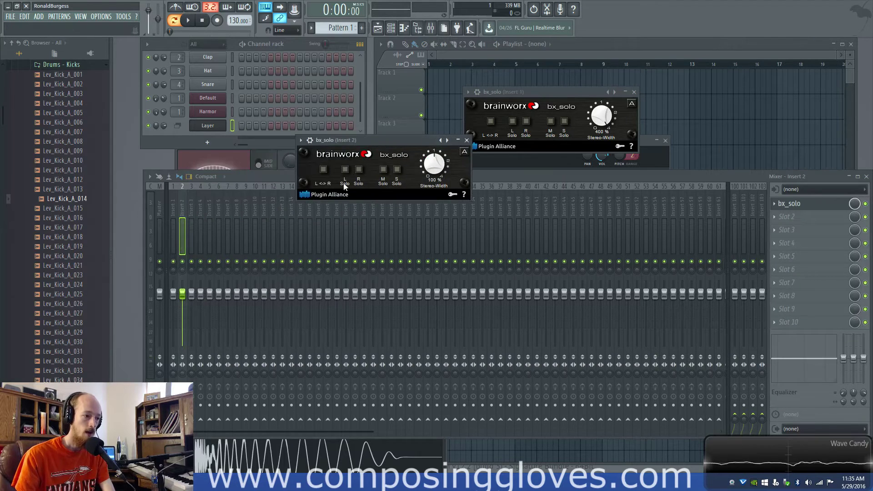
# Step: Load bx_solo into Insert 3's Slot 1 with S Solo on and Stereo-Width at 200%
pyautogui.click(383, 172)
pyautogui.click(192, 213)
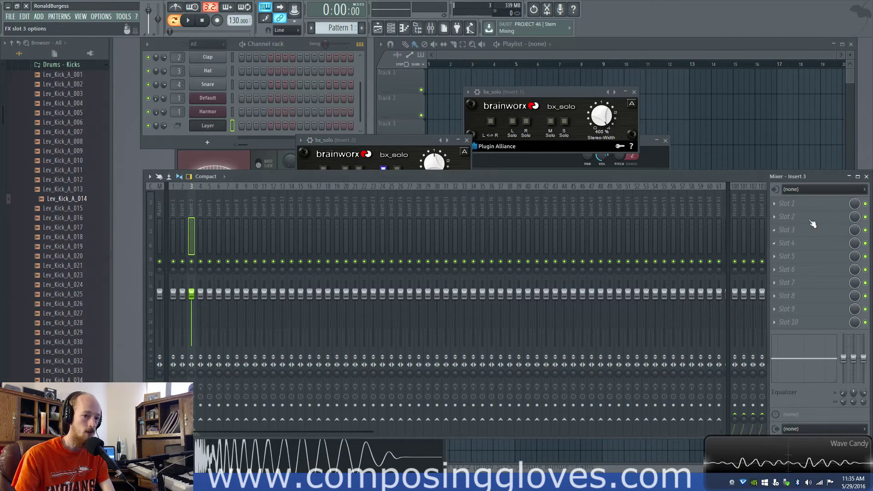
pyautogui.click(775, 205)
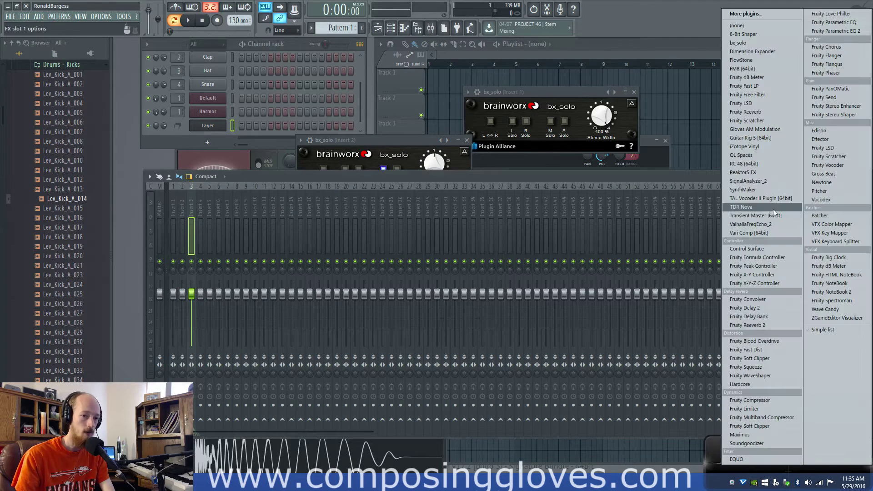
pyautogui.click(763, 42)
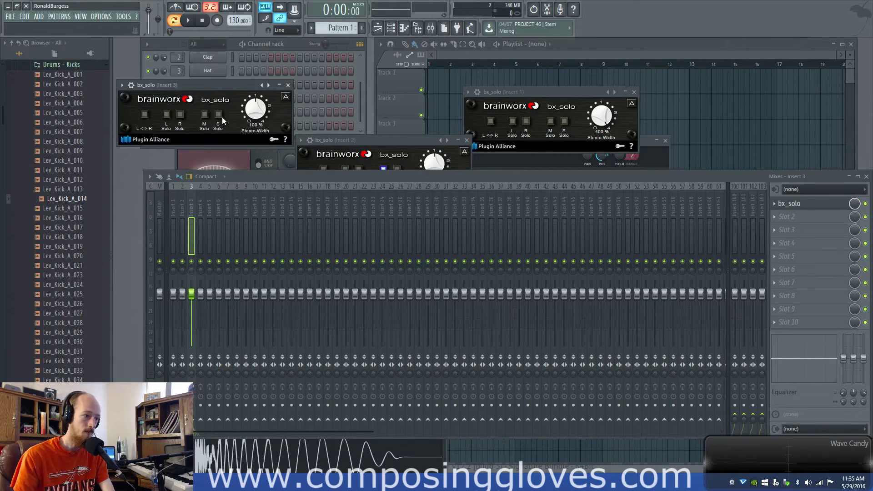
pyautogui.click(219, 115)
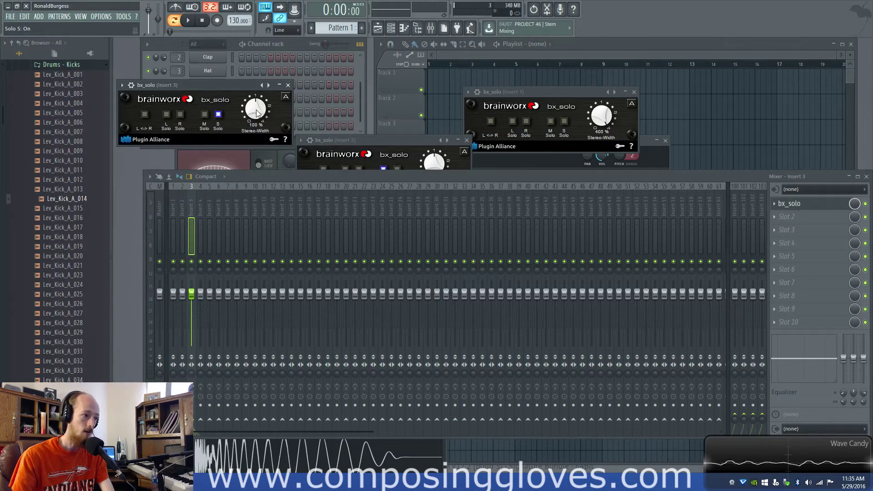
pyautogui.scroll(10, 257, 113)
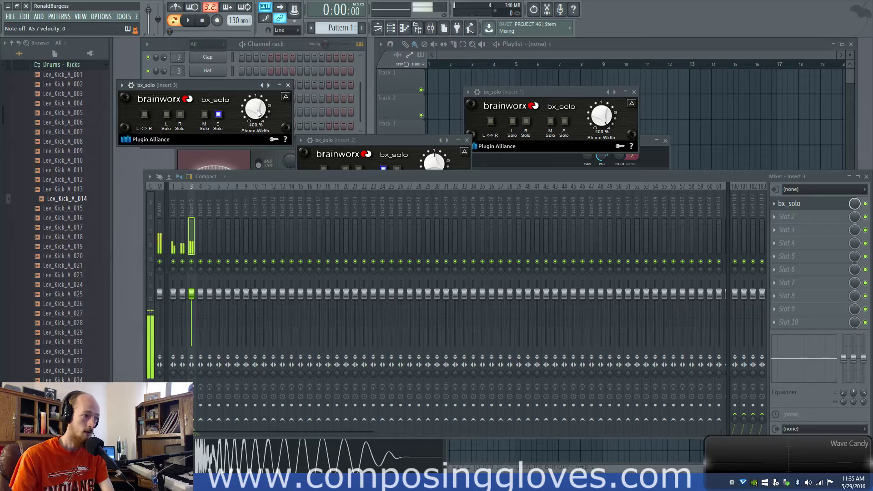
pyautogui.scroll(-3, 255, 115)
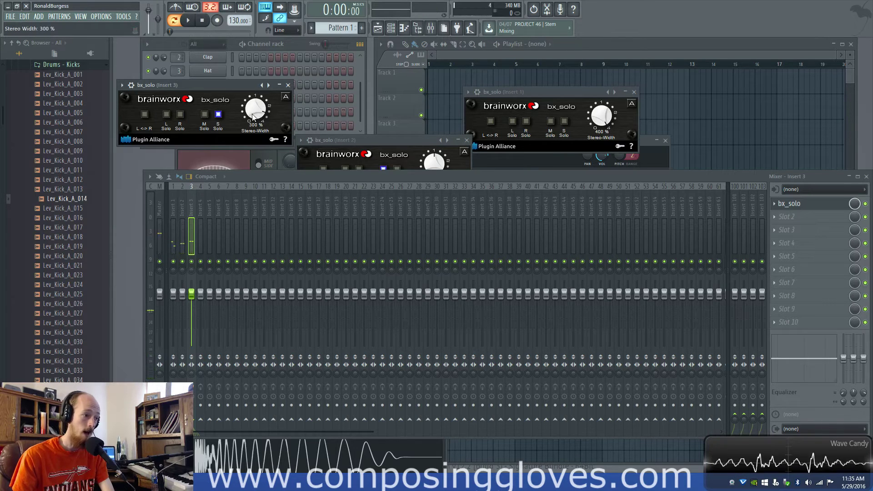
pyautogui.scroll(-3, 254, 118)
pyautogui.click(398, 141)
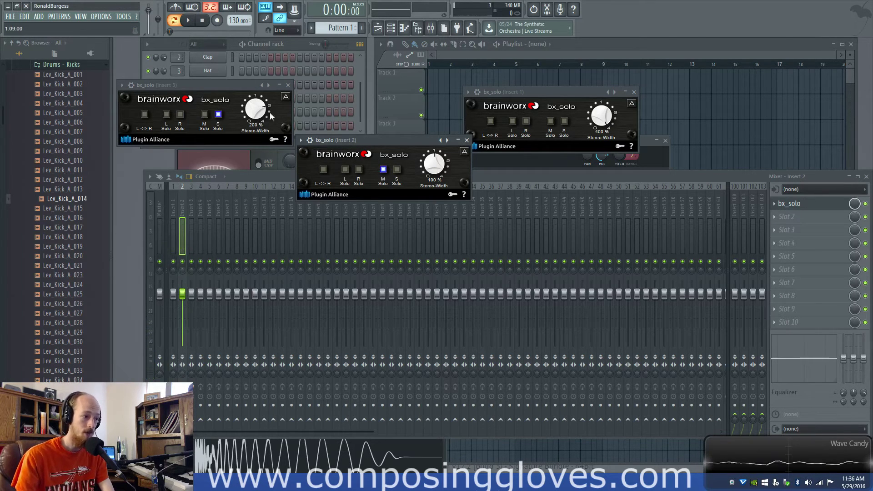
pyautogui.click(230, 83)
# Step: Add Fruity Parametric EQ 2 to Slot 2 with a high-shelf boost and a 242 Hz cut
pyautogui.click(790, 214)
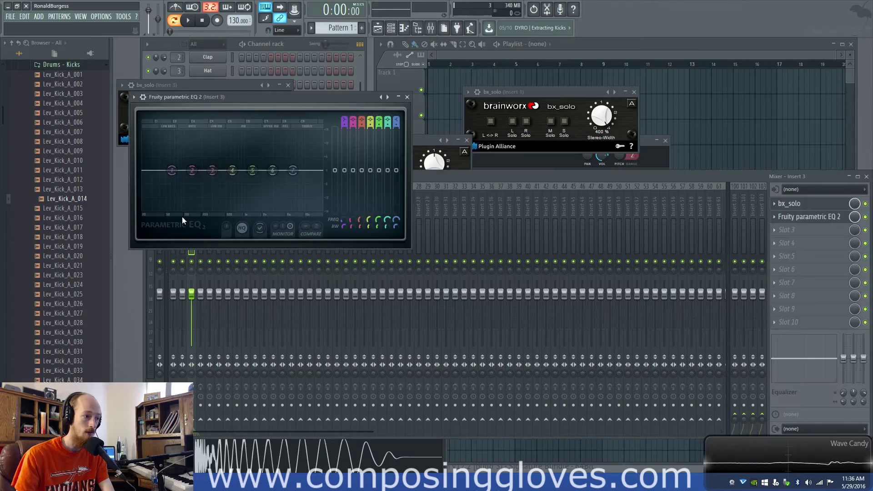
pyautogui.moveTo(252, 170); pyautogui.dragTo(306, 151)
pyautogui.moveTo(273, 170); pyautogui.dragTo(283, 142)
# Step: Add Fruity Reeverb 2 in Slot 3, raising early reflections and lowering dry level and size
pyautogui.click(789, 234)
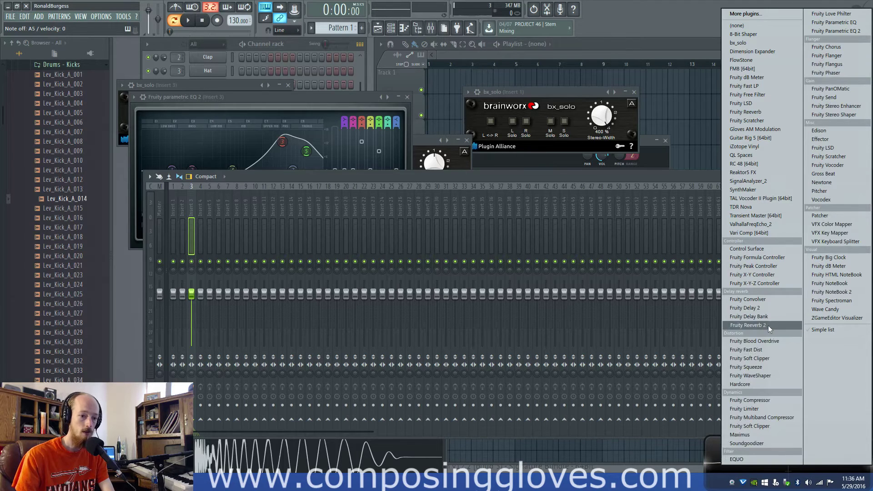
pyautogui.click(750, 325)
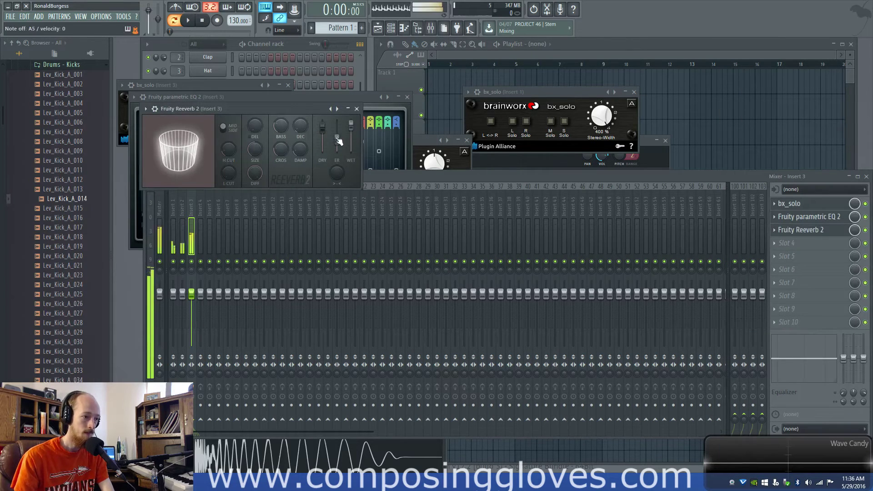
pyautogui.moveTo(336, 136)
pyautogui.mouseDown()
pyautogui.moveTo(337, 119)
pyautogui.moveTo(323, 134)
pyautogui.mouseUp()
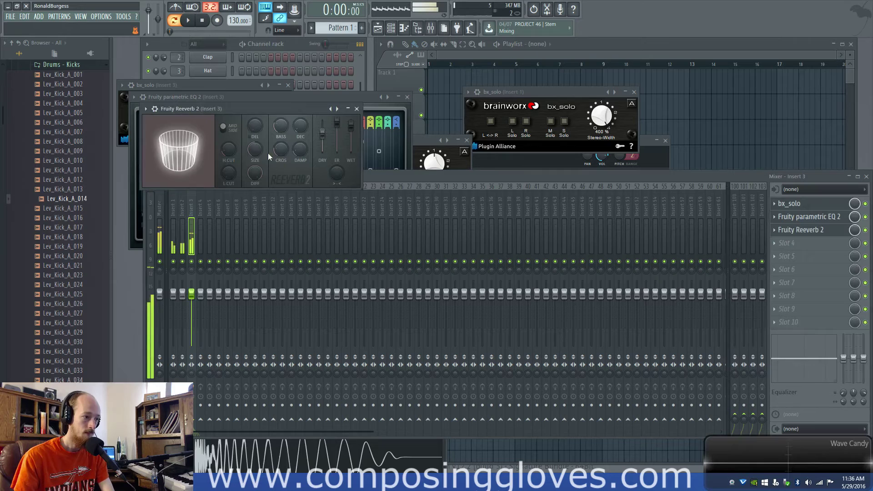
pyautogui.moveTo(255, 149); pyautogui.dragTo(254, 151)
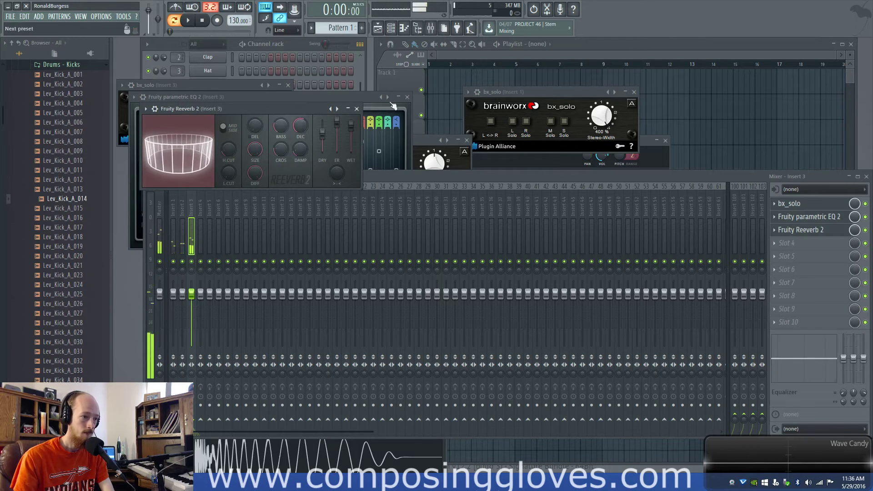
pyautogui.click(547, 93)
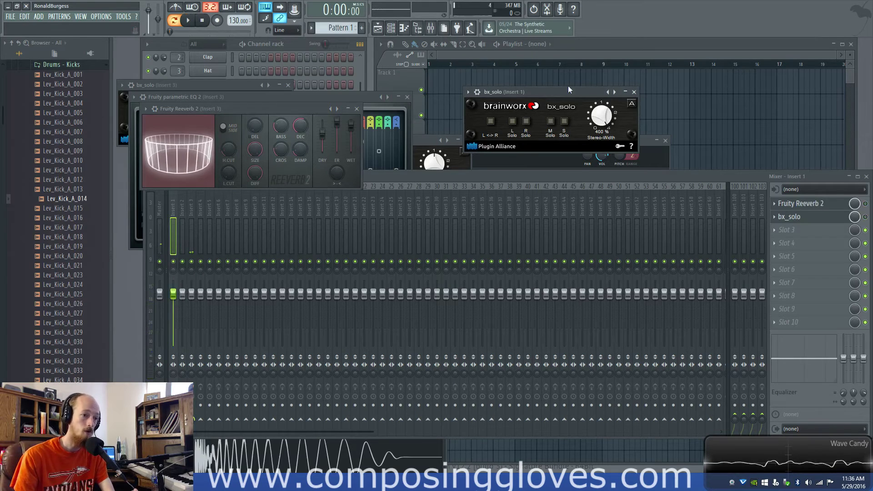
# Step: Load Fruity Stereo Enhancer into Insert 4's Slot 2, then replace it with Fruity Stereo Shaper
pyautogui.click(184, 207)
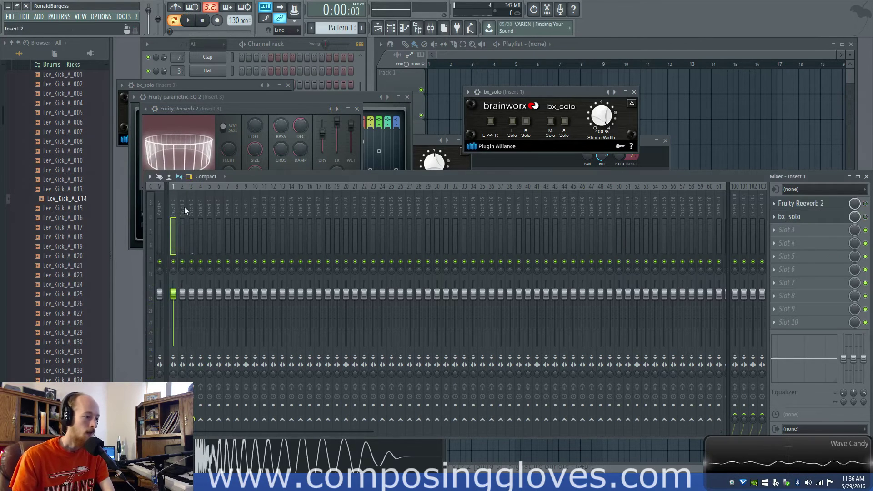
pyautogui.click(200, 210)
pyautogui.click(787, 217)
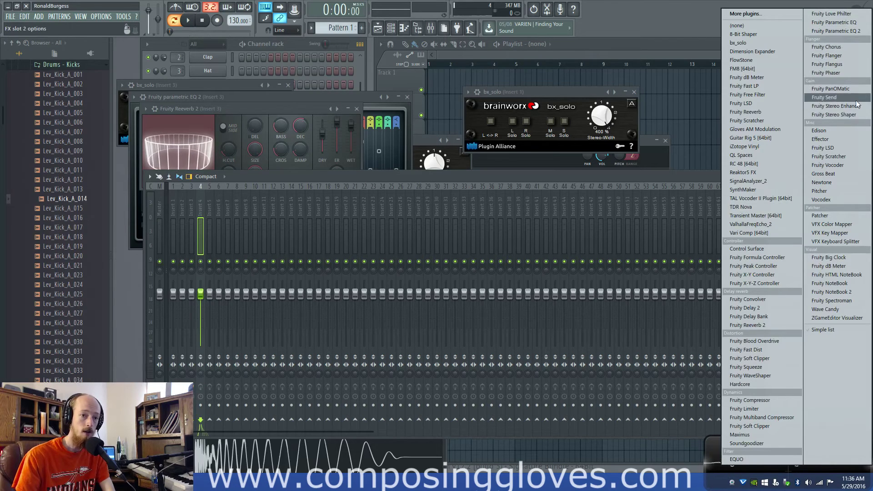
pyautogui.click(837, 106)
pyautogui.click(791, 217)
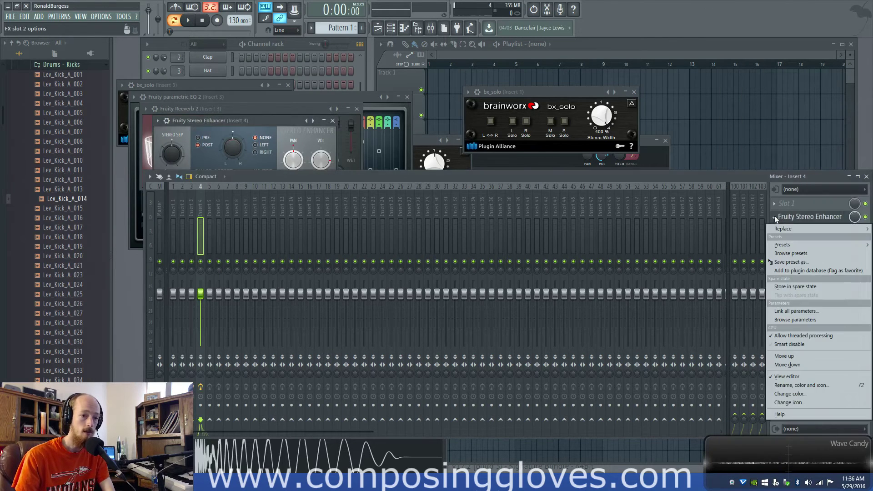
pyautogui.moveTo(791, 226)
pyautogui.click(837, 114)
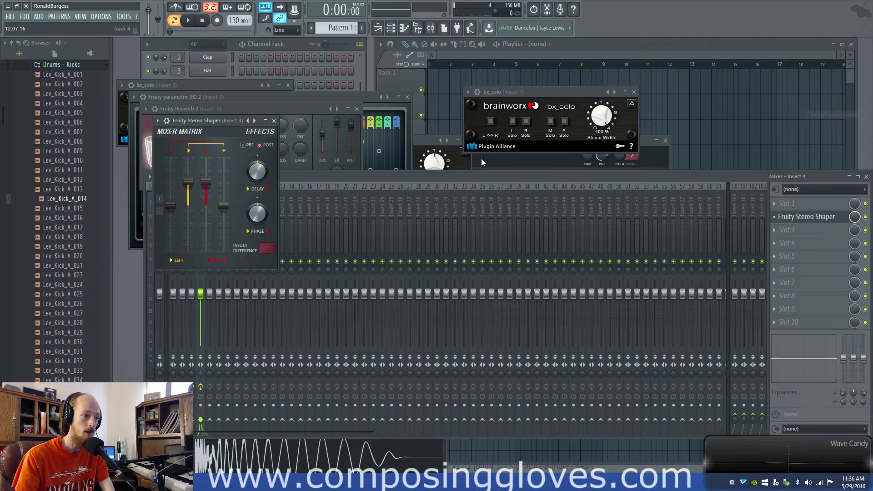
pyautogui.moveTo(209, 130); pyautogui.dragTo(519, 50)
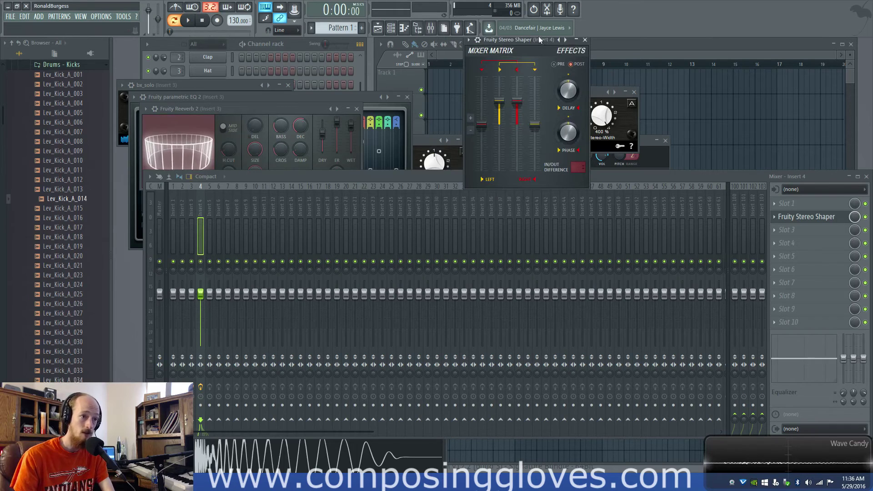
pyautogui.moveTo(529, 39); pyautogui.dragTo(305, 117)
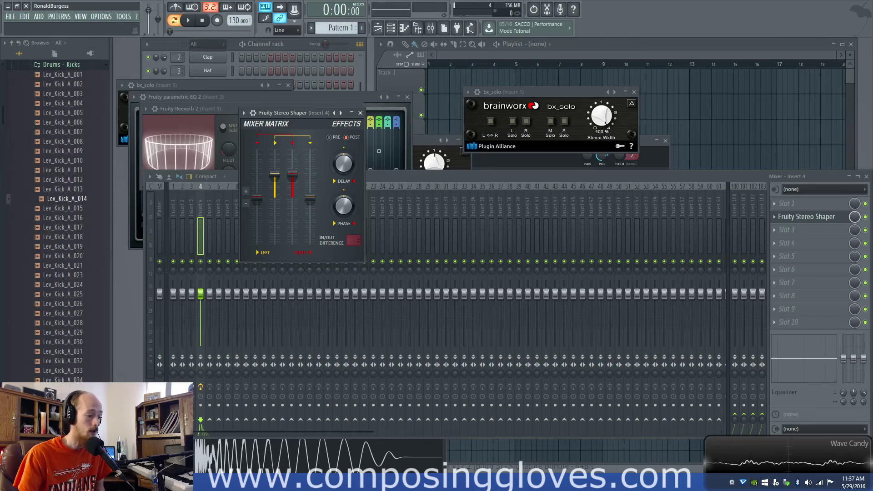
# Step: Bring up the bx_solo page on Plugin Alliance in Chrome and scroll to its video, reviews and Overview
pyautogui.hotkey('alt', 'Tab')
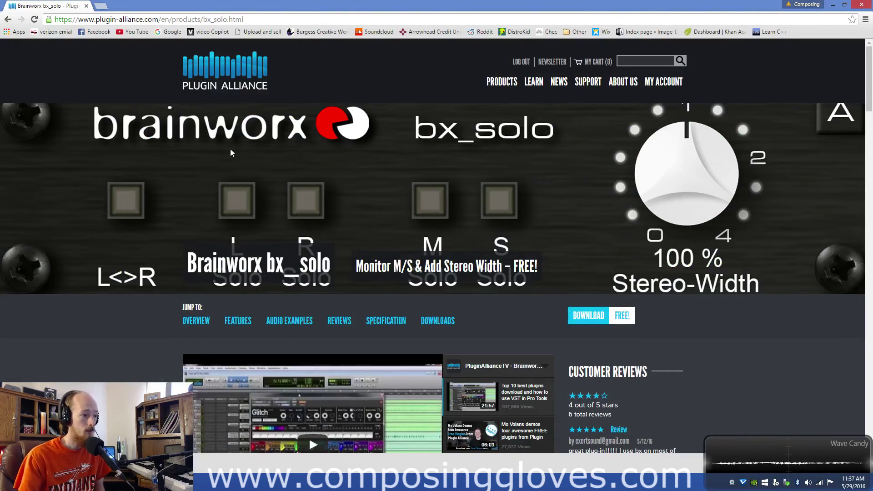
pyautogui.scroll(-15, 566, 160)
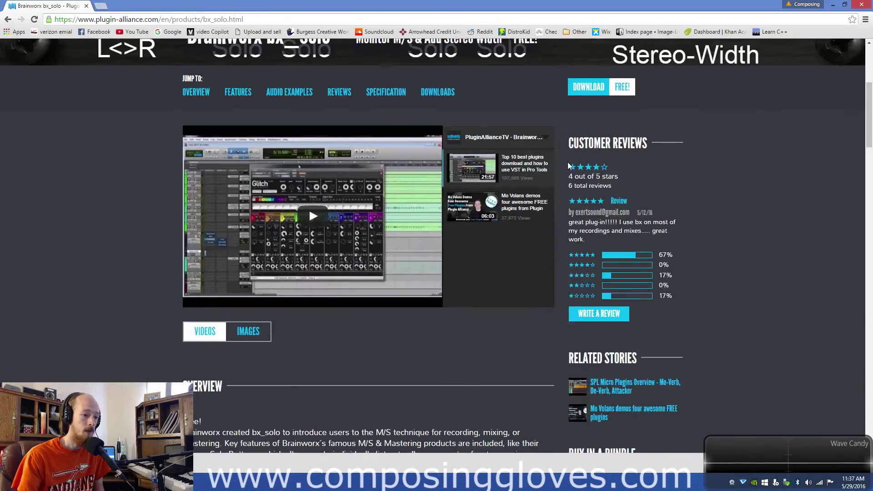
pyautogui.scroll(15, 503, 191)
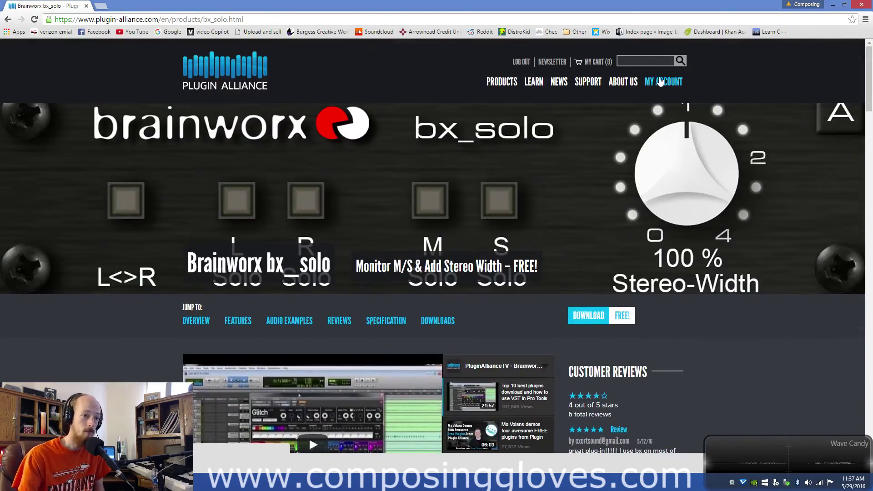
pyautogui.scroll(-5, 514, 234)
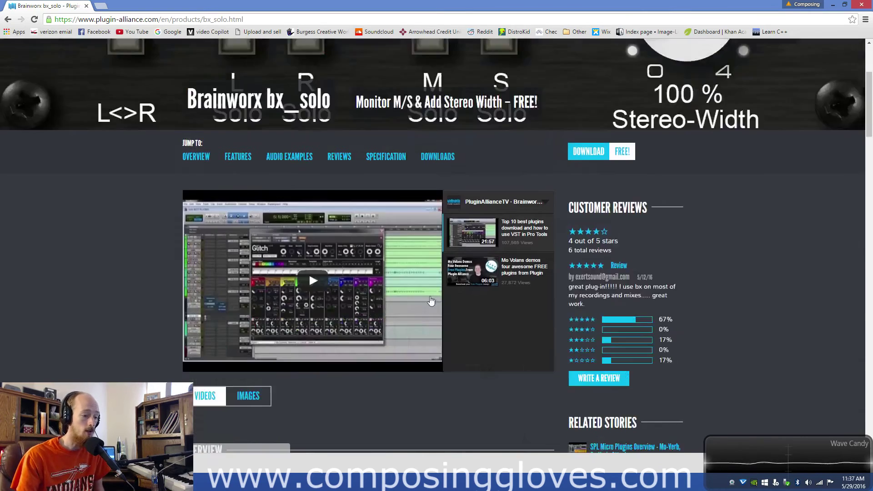